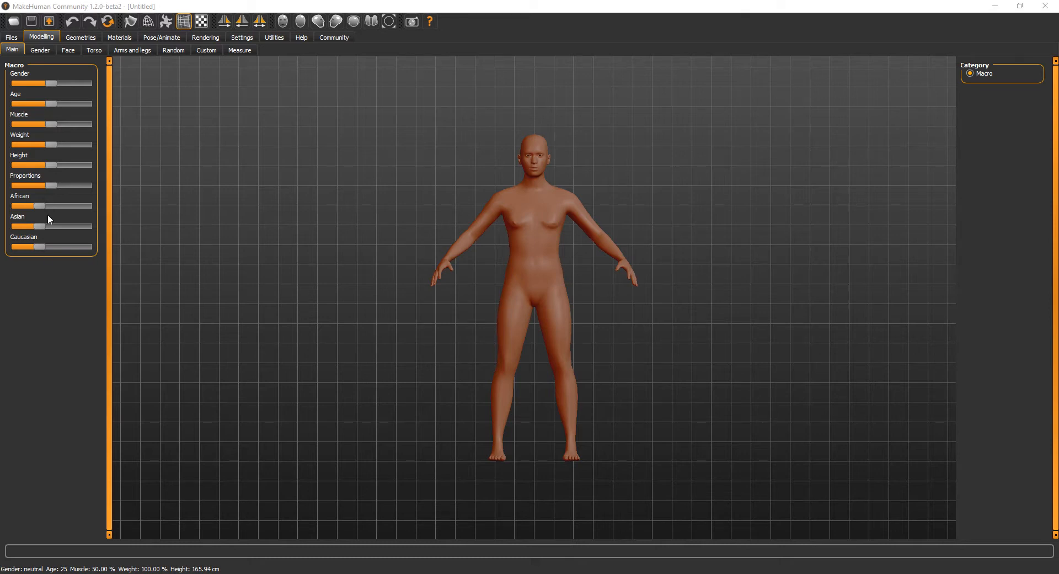
- Make the figure fully male, age 34, with 41.30 % muscle, and set its ethnicity entirely to Caucasian
left_click_drag(49, 83, 45, 125)
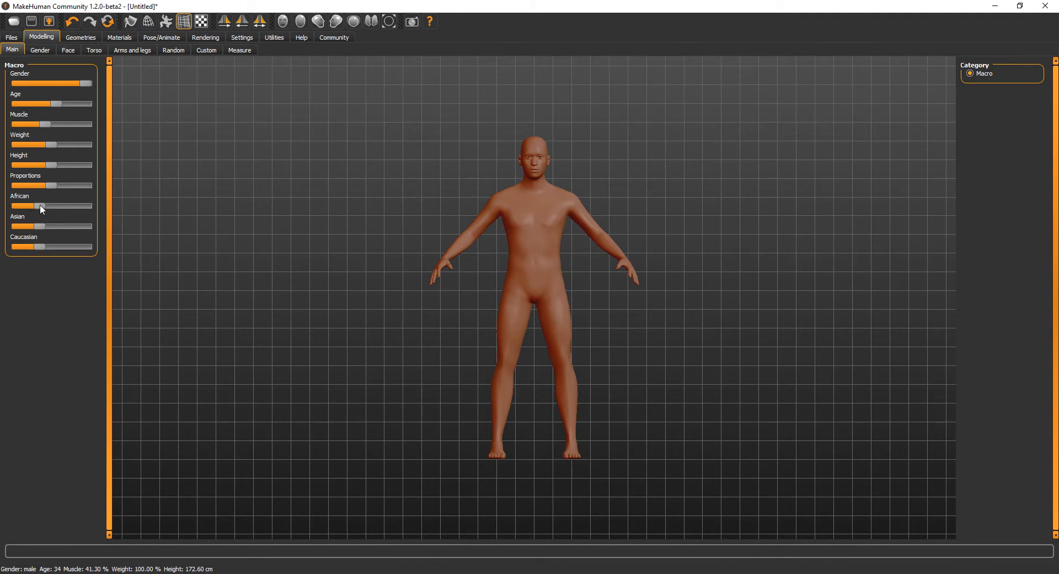
left_click_drag(41, 205, 2, 226)
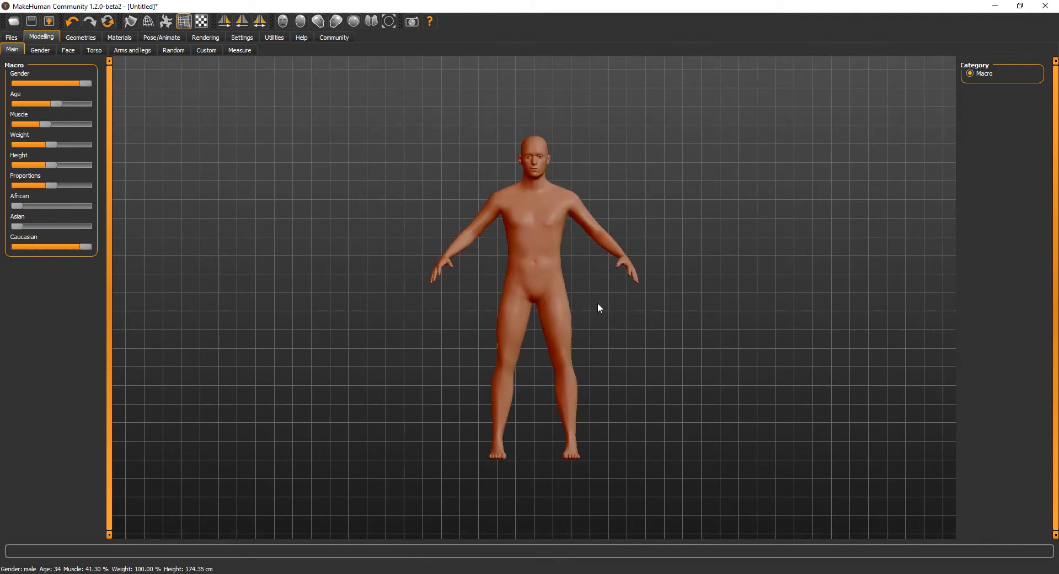
- Review the modelling options for gender, face, torso, arms and legs, randomizing, custom targets and body measurements
left_click(39, 51)
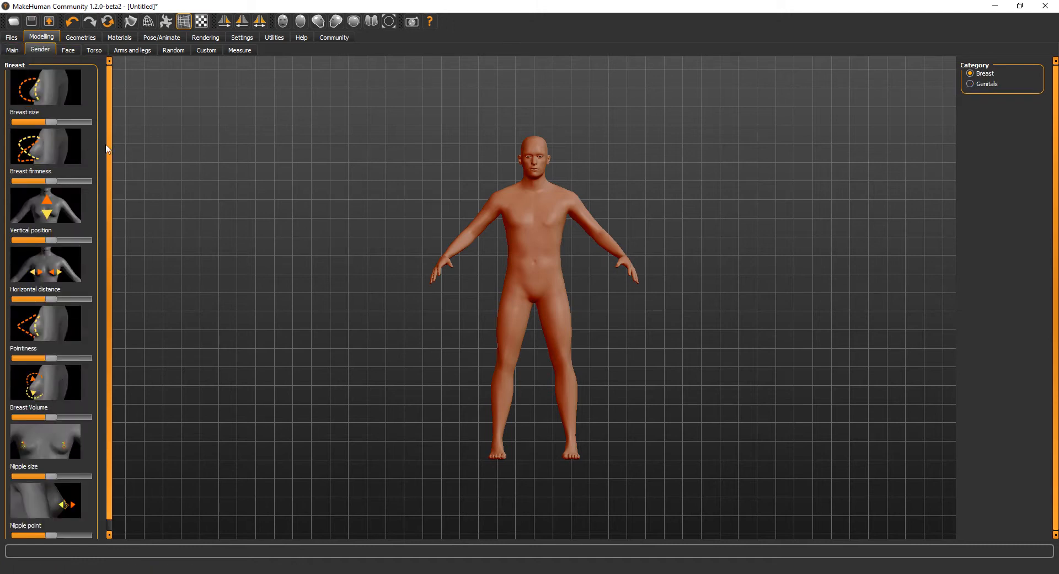
left_click(70, 50)
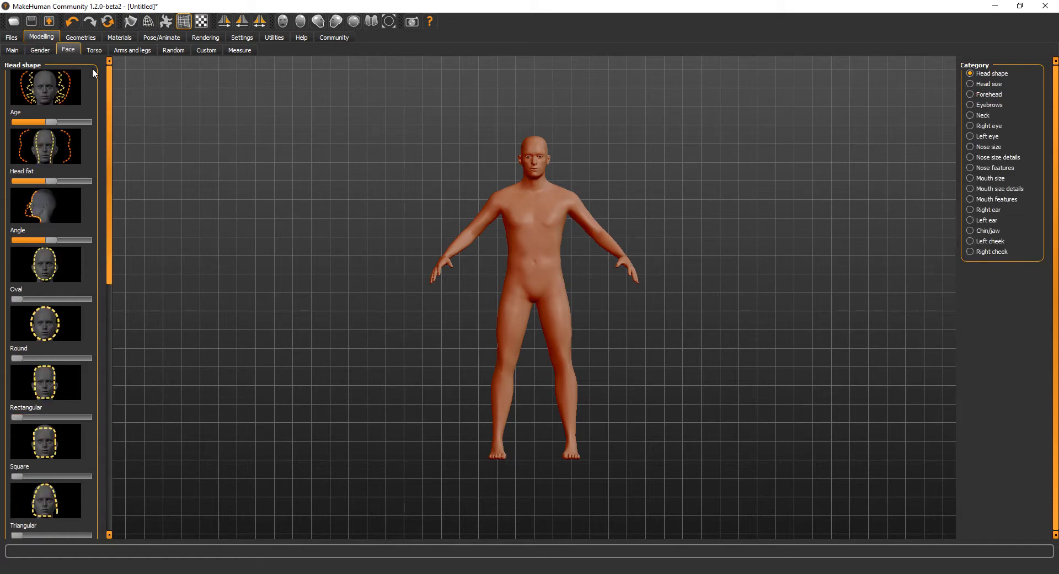
left_click(94, 49)
left_click(134, 50)
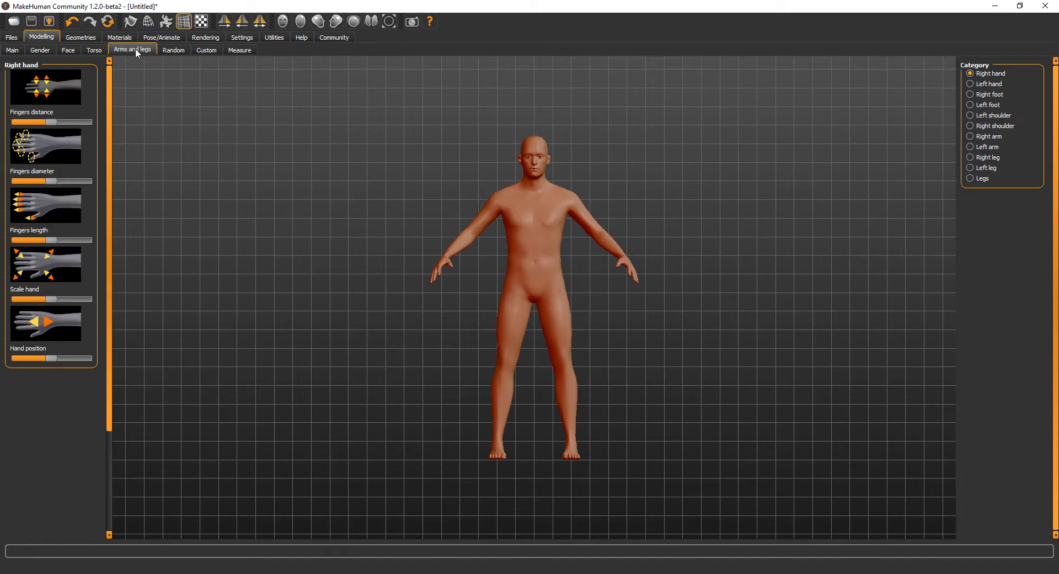
left_click(180, 51)
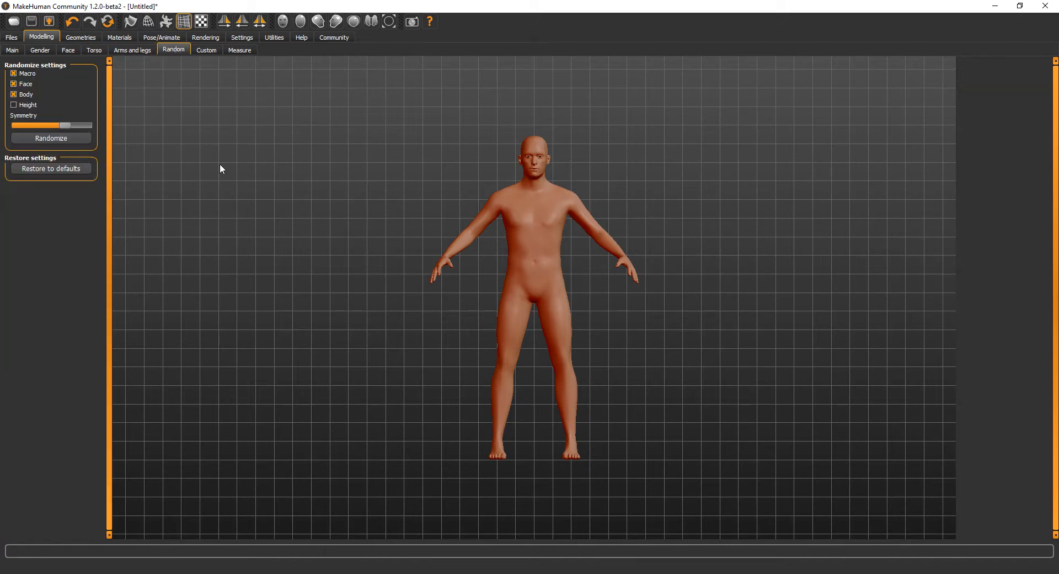
left_click(208, 50)
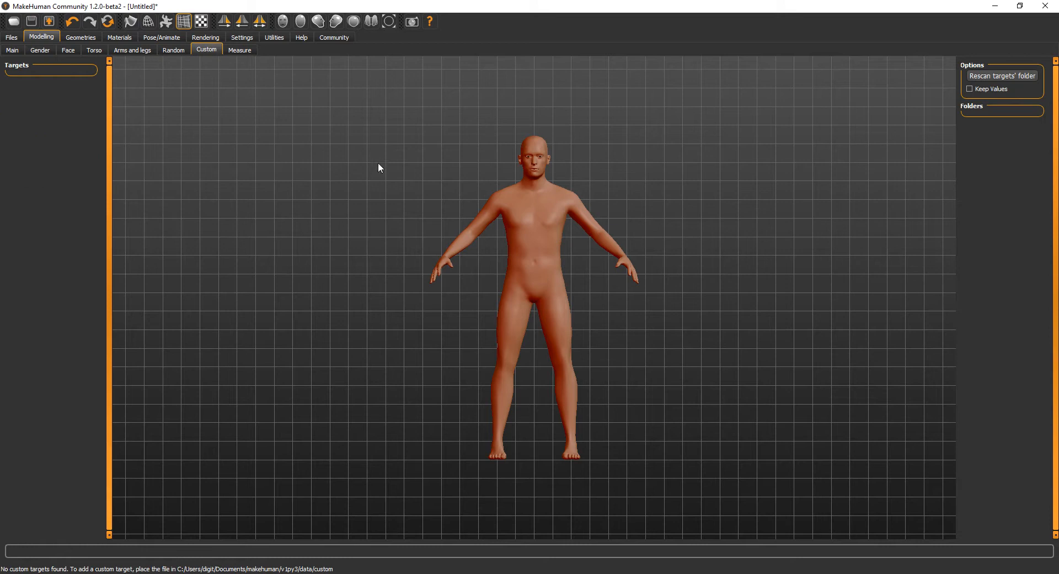
left_click(240, 50)
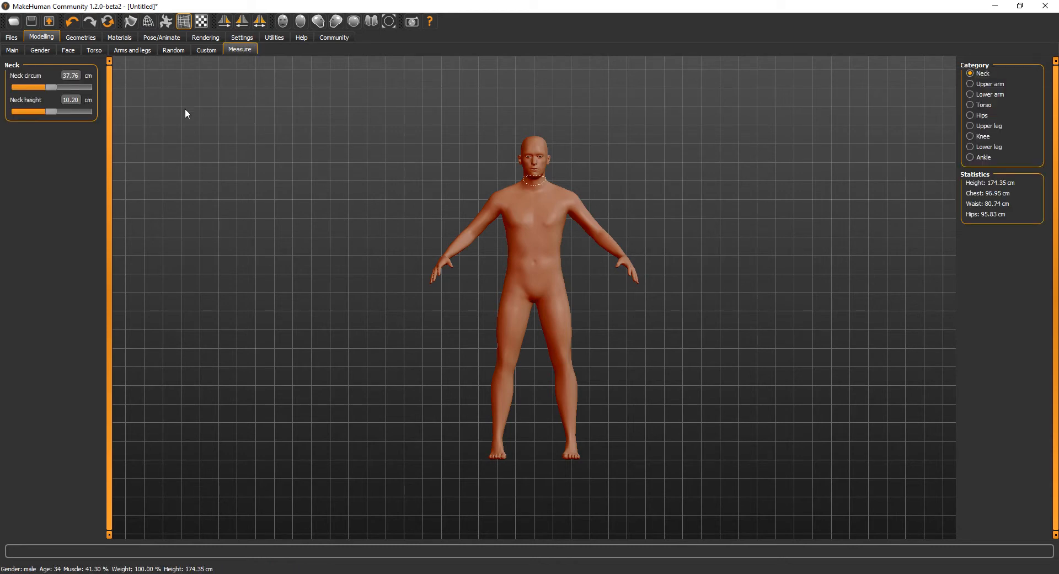
- Dress the figure in the LongHair, LongGloves, Knee-High Boots and Tights-No Butt clothing items
left_click(80, 38)
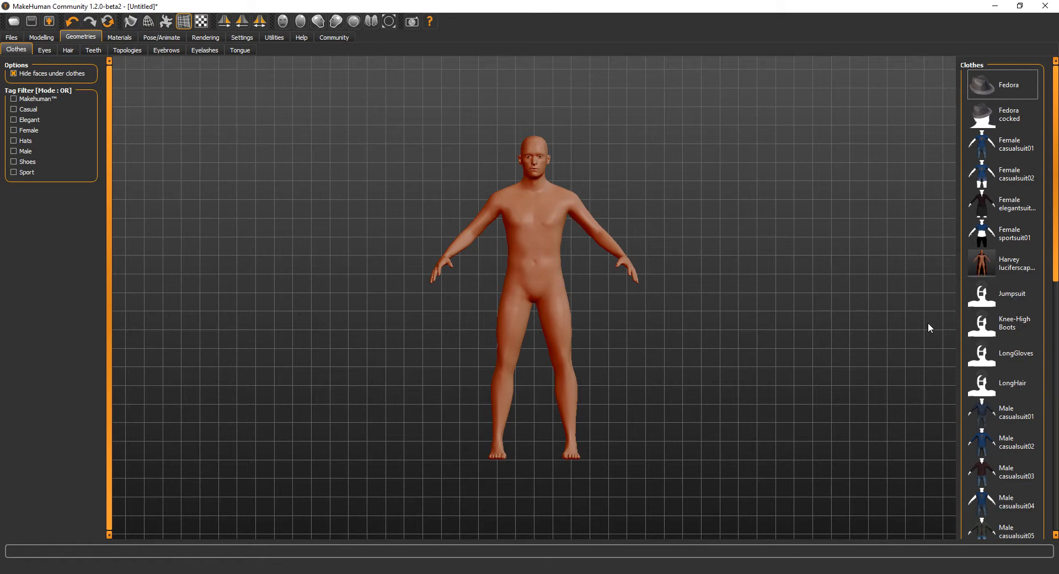
left_click(1005, 390)
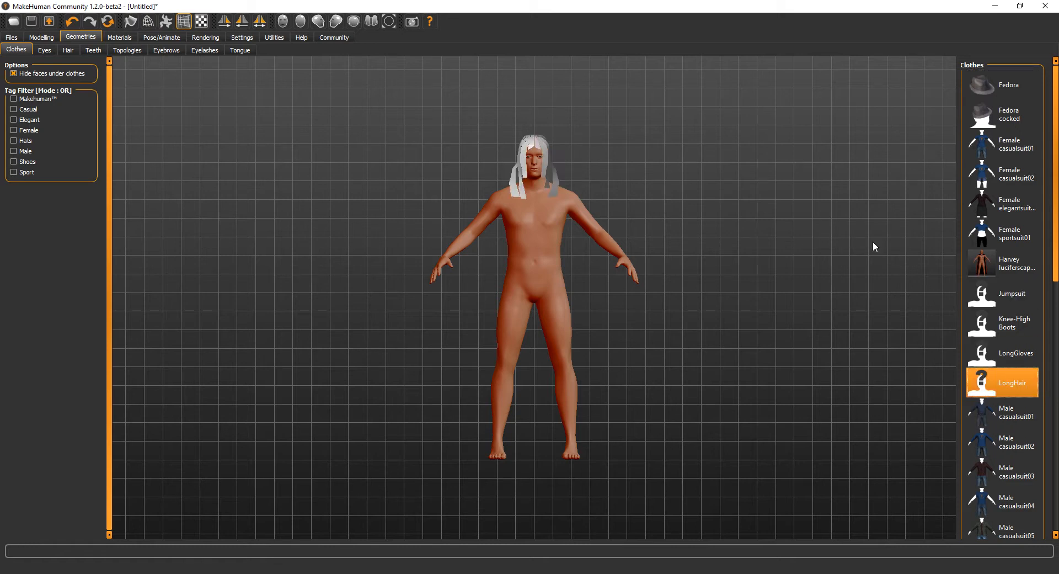
left_click(1009, 354)
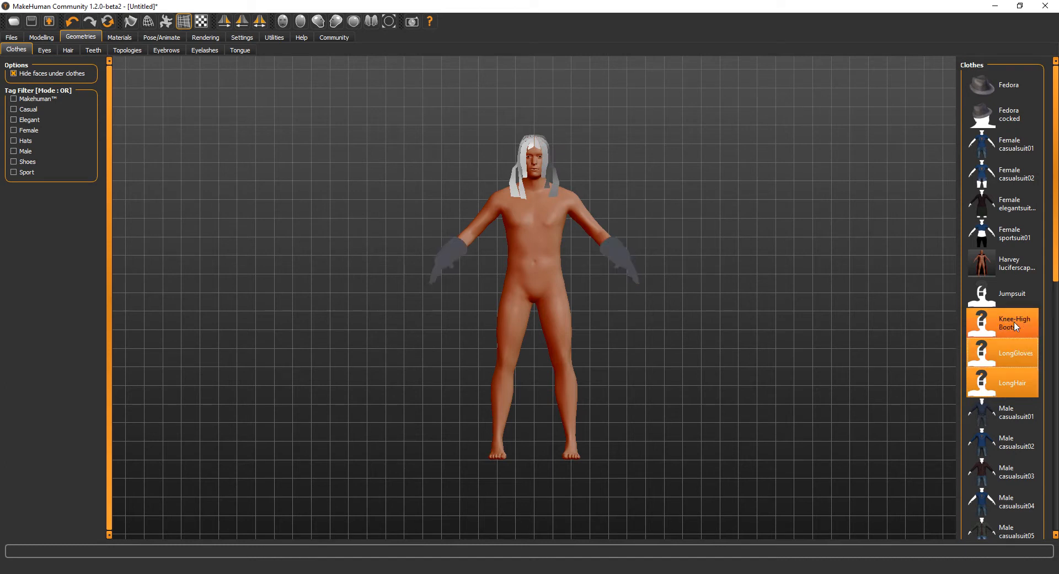
left_click(1015, 326)
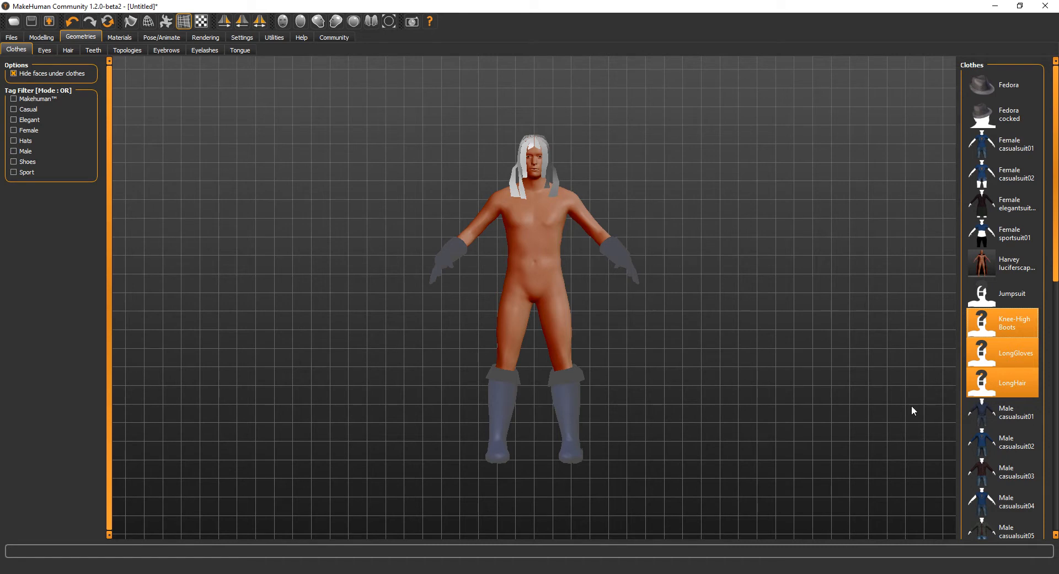
left_click(1056, 392)
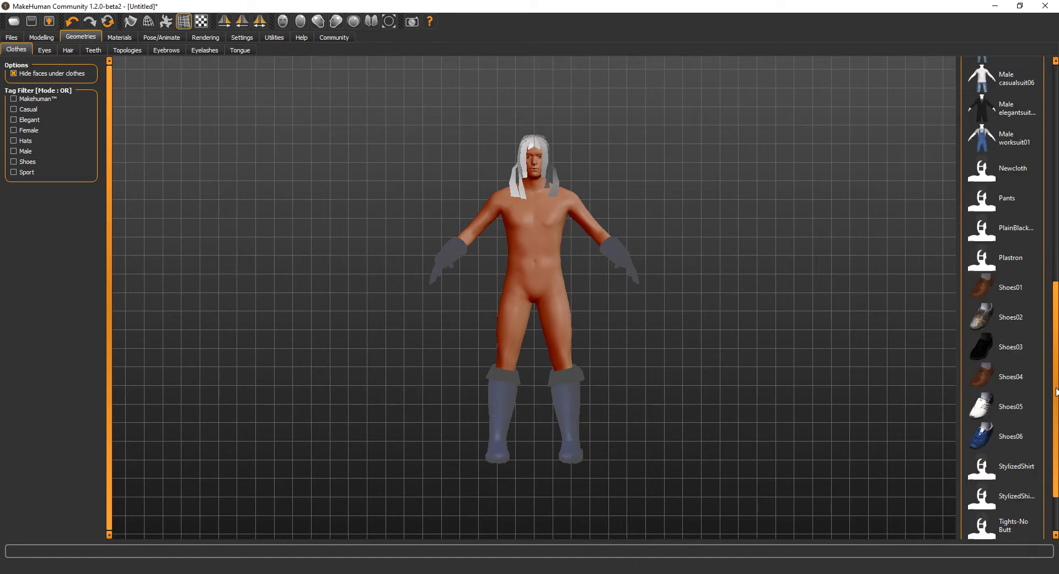
left_click(1004, 525)
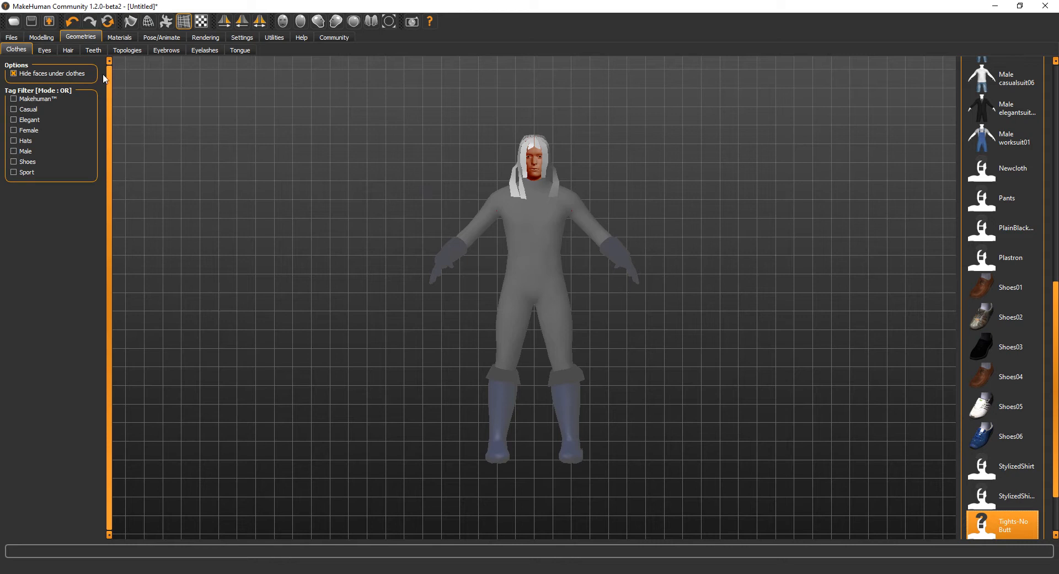
- Give the figure the LTTHair hairstyle and remove the LongHair clothing item
left_click(43, 49)
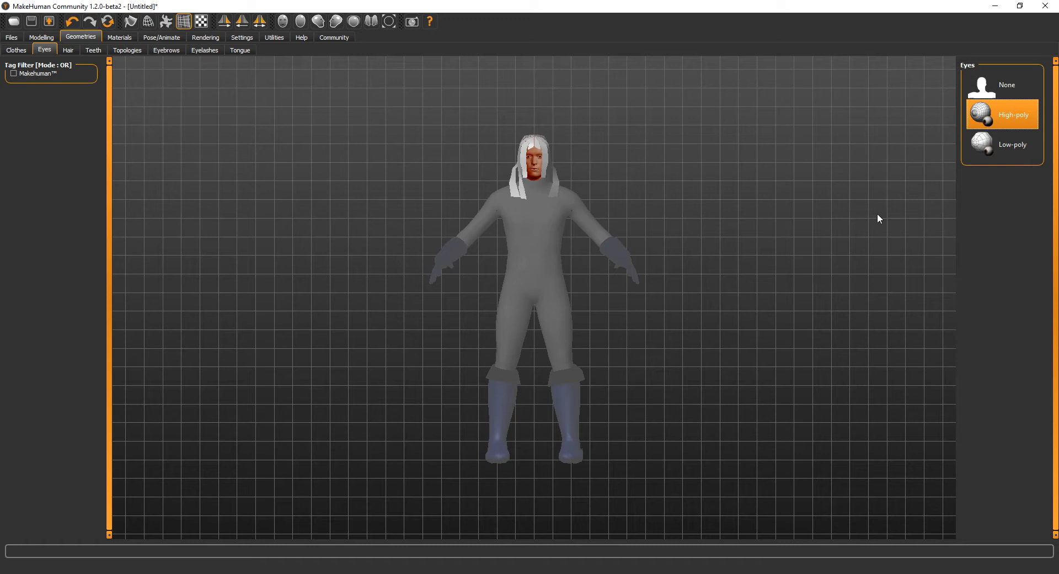
left_click(67, 50)
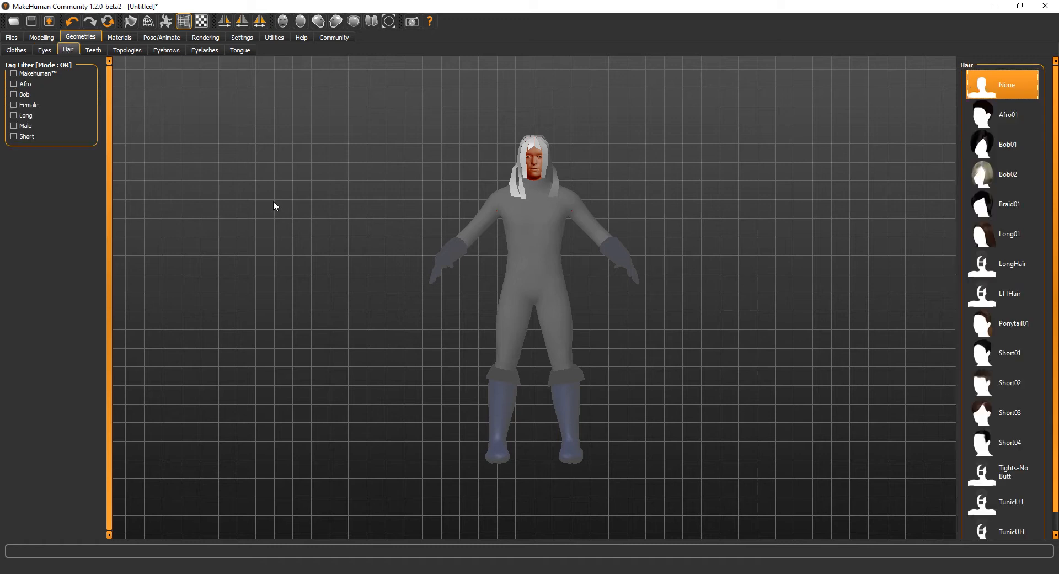
left_click(1010, 293)
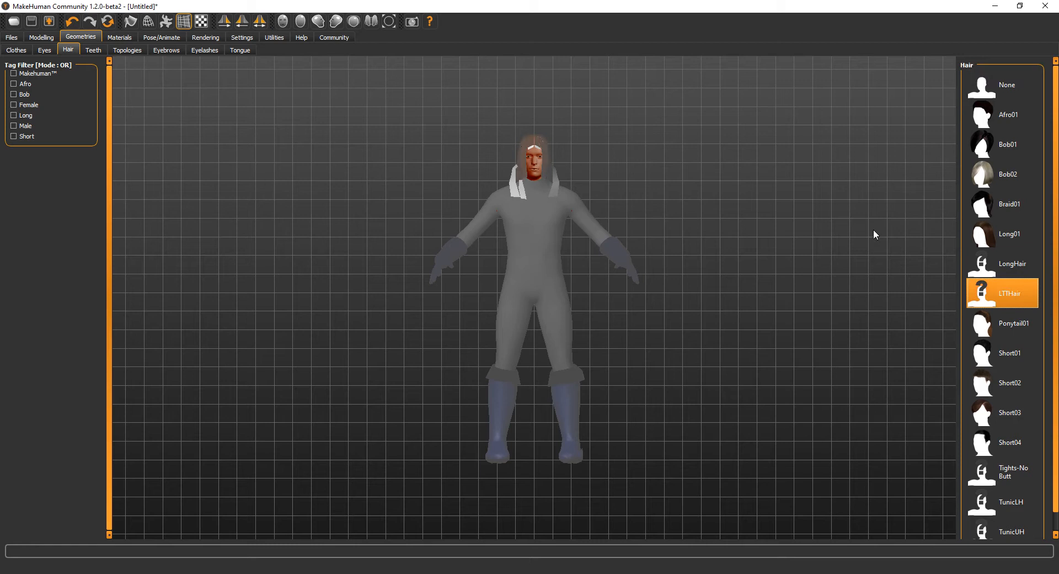
left_click(16, 50)
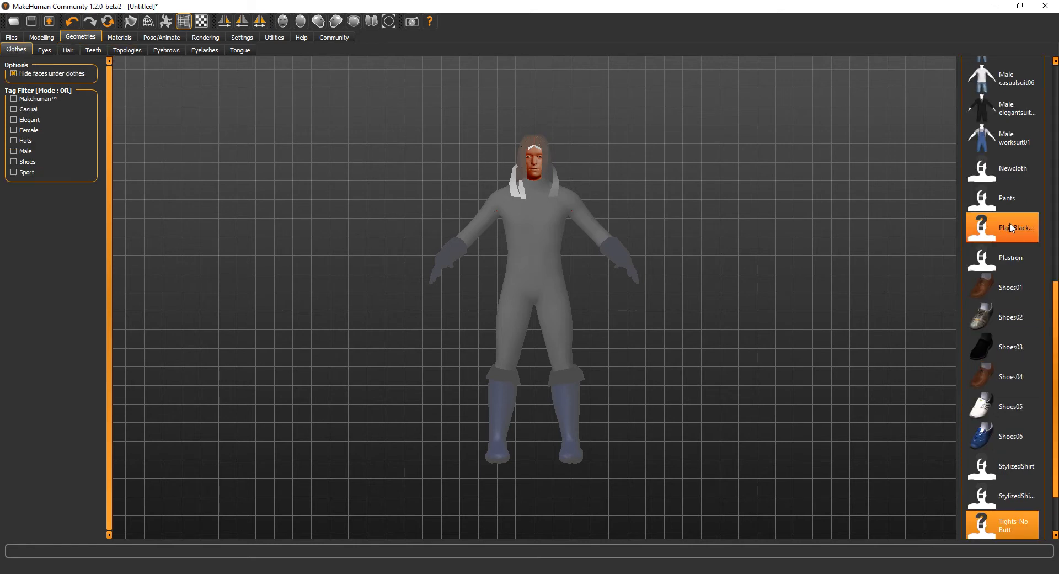
scroll(1002, 331, "up", 10)
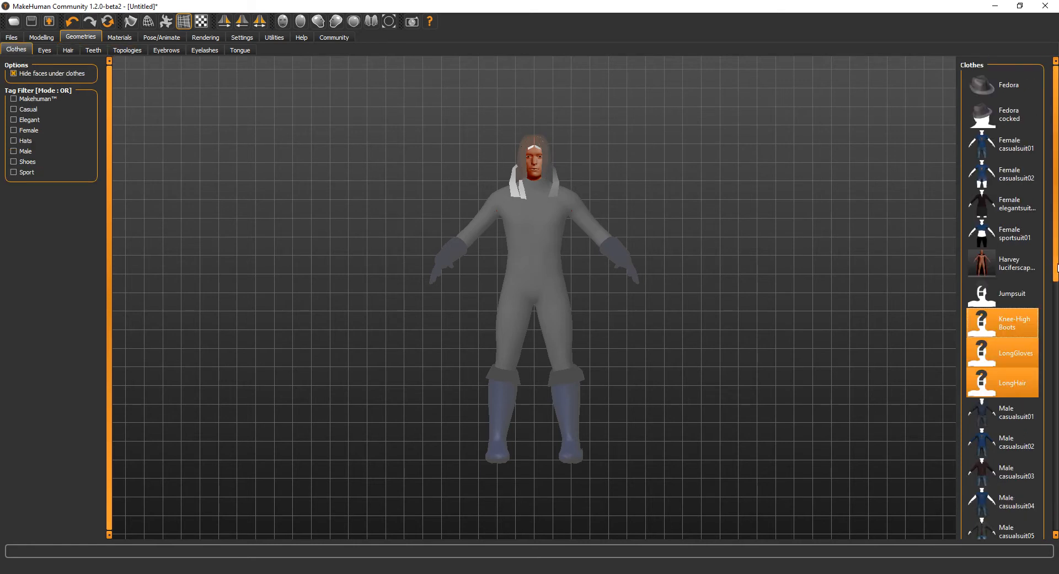
left_click(1001, 391)
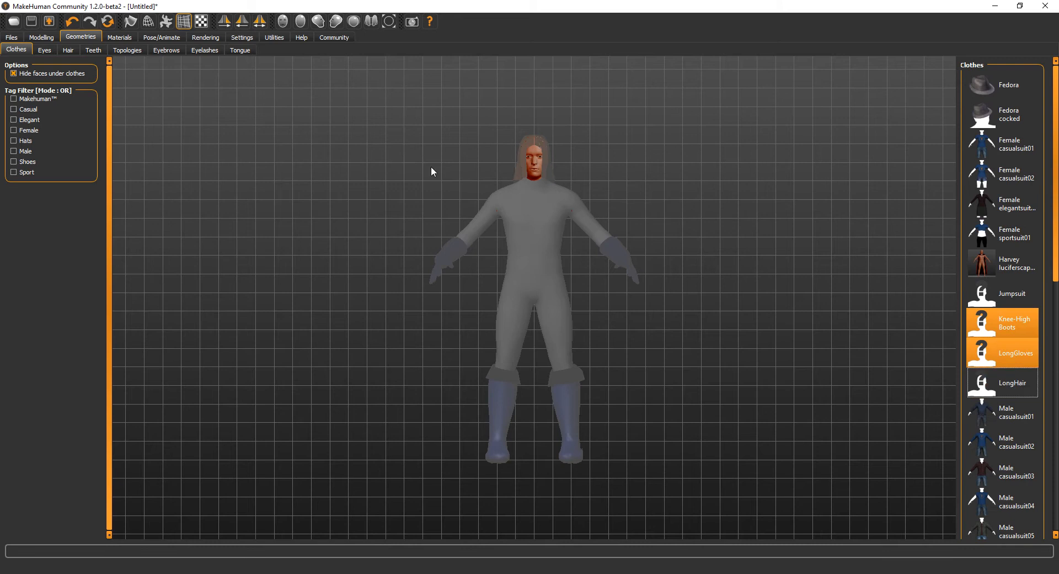
- Review the available hair, teeth, topology, eyebrow, eyelash and tongue geometries
left_click(68, 50)
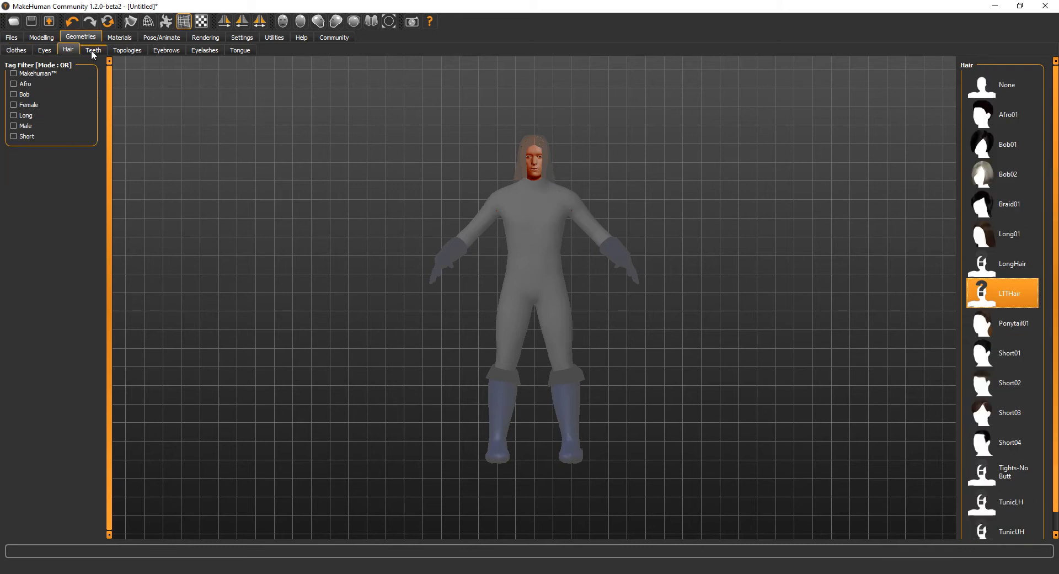
left_click(93, 50)
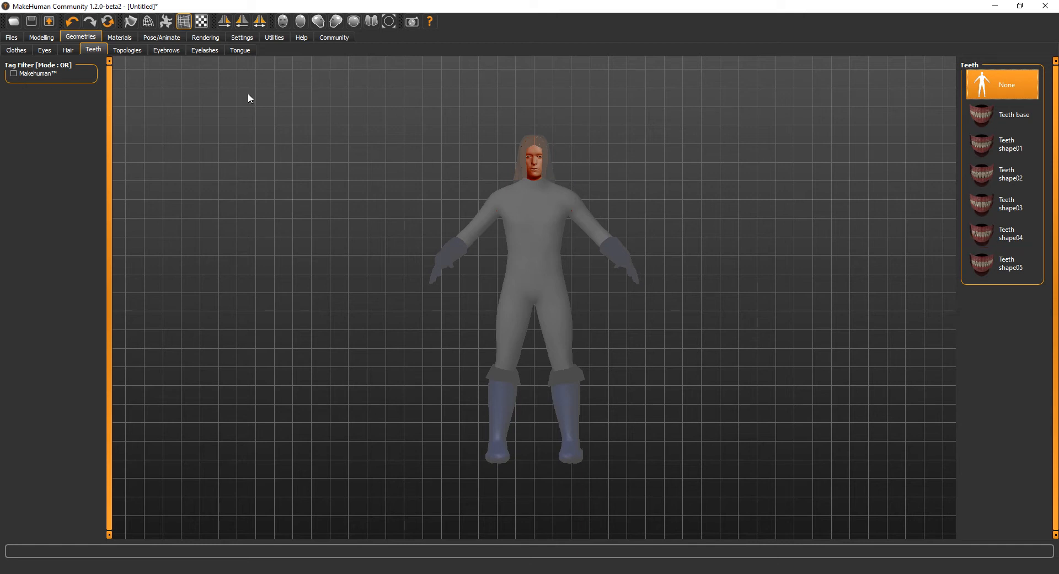
left_click(118, 51)
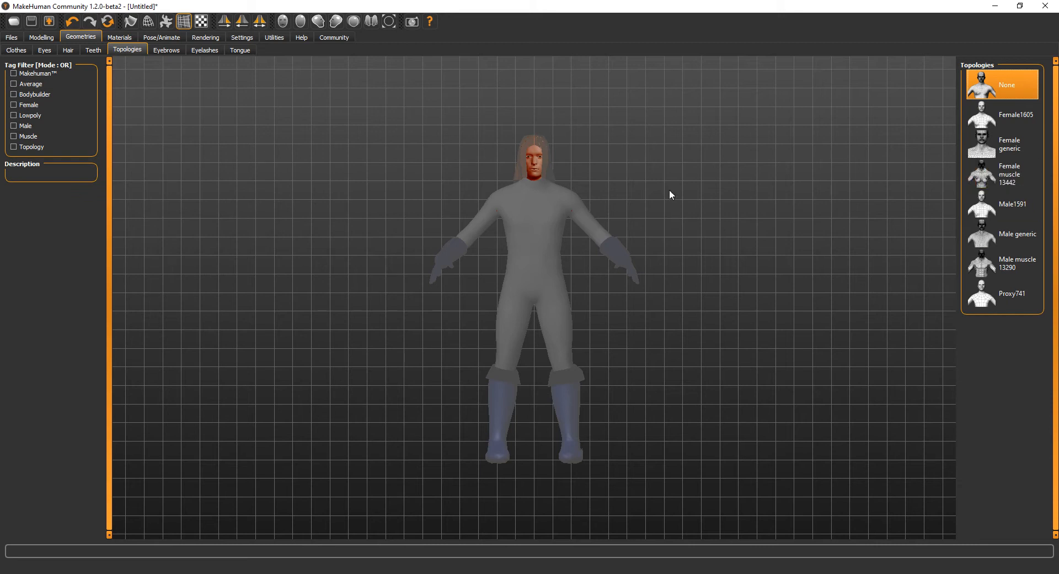
left_click(158, 51)
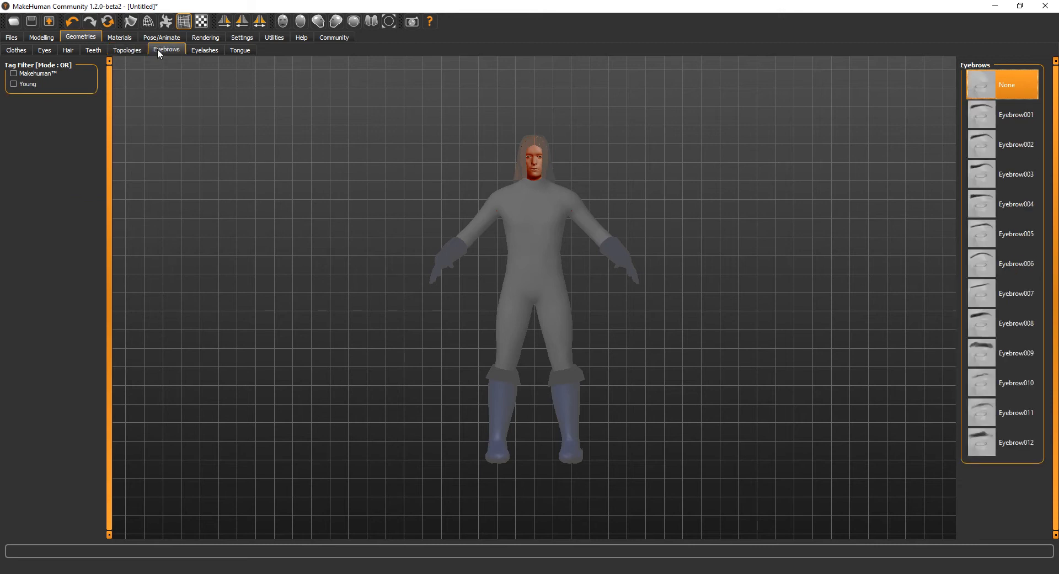
left_click(201, 53)
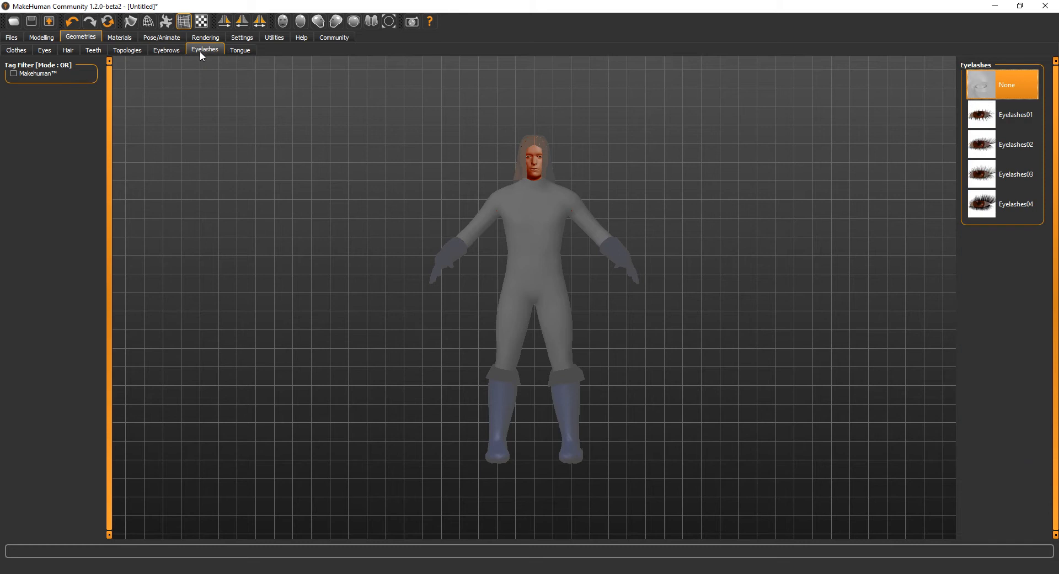
left_click(239, 53)
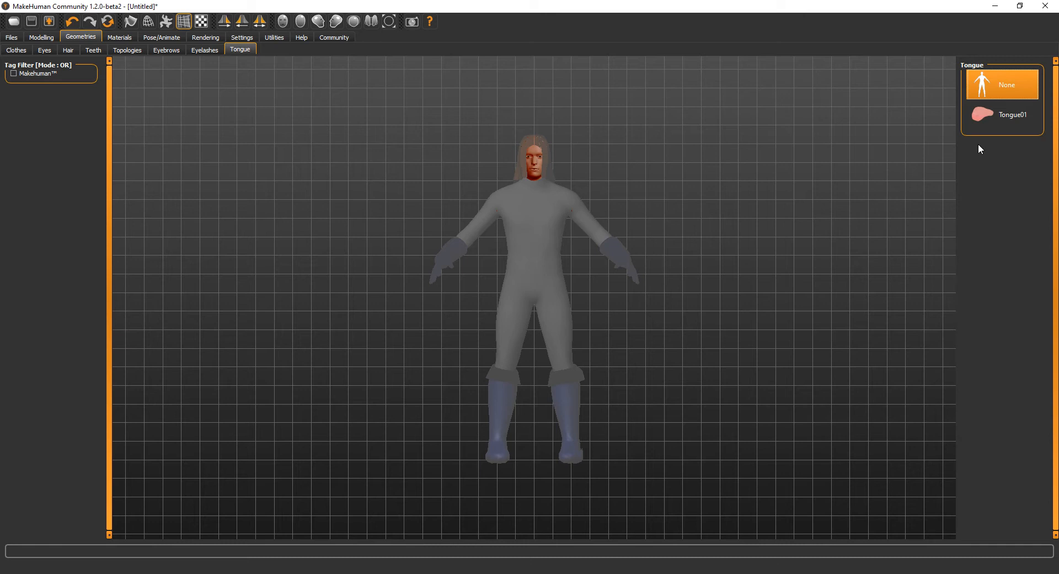
- Apply the Middleage caucasian male skin material and review the material choices for hair and eyes
left_click(123, 36)
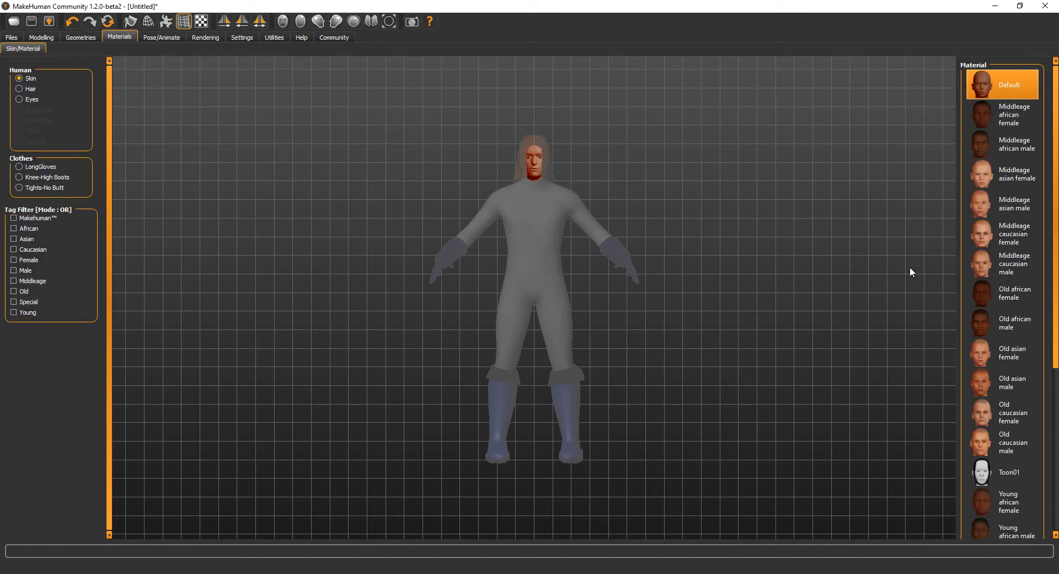
left_click(992, 264)
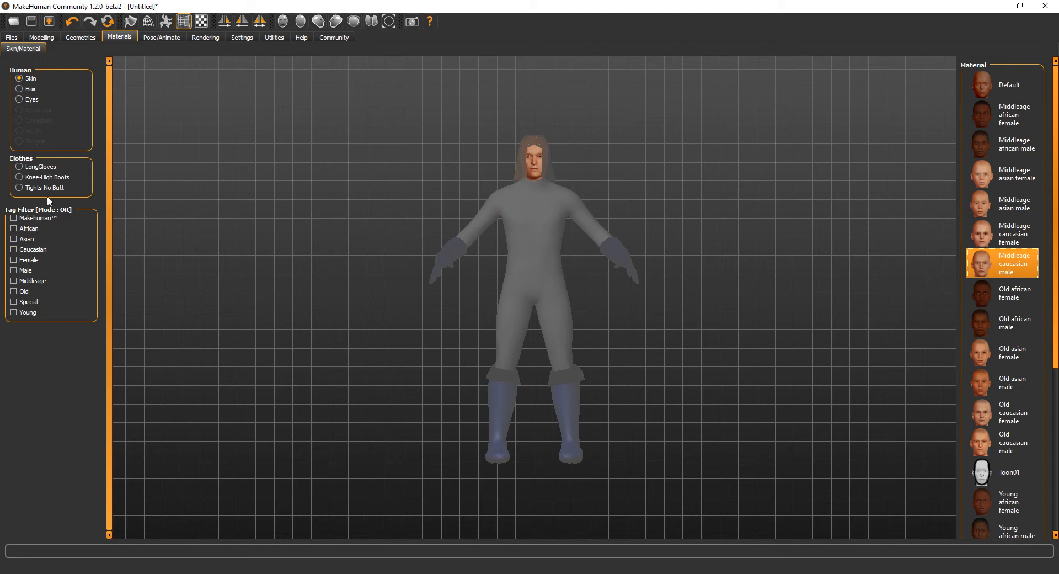
left_click(19, 88)
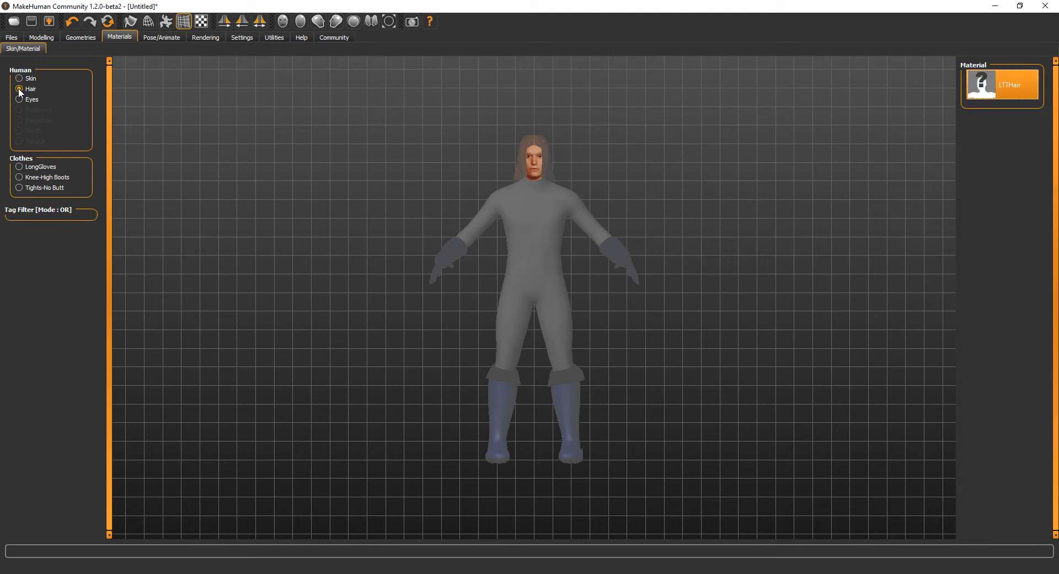
left_click(25, 101)
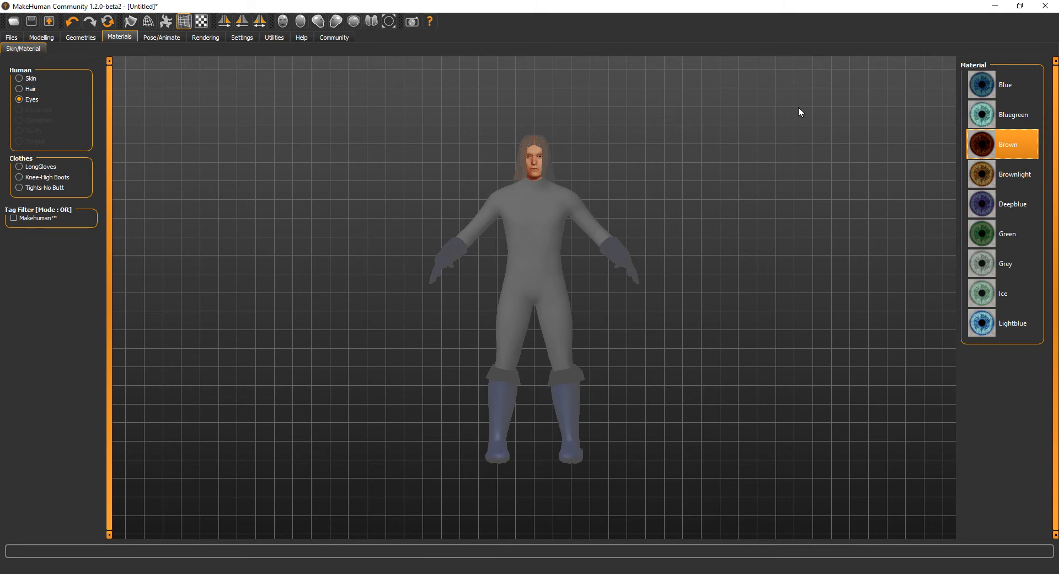
- Assign the Game engine rig preset to the figure and put it in the Fight01 pose
left_click(156, 38)
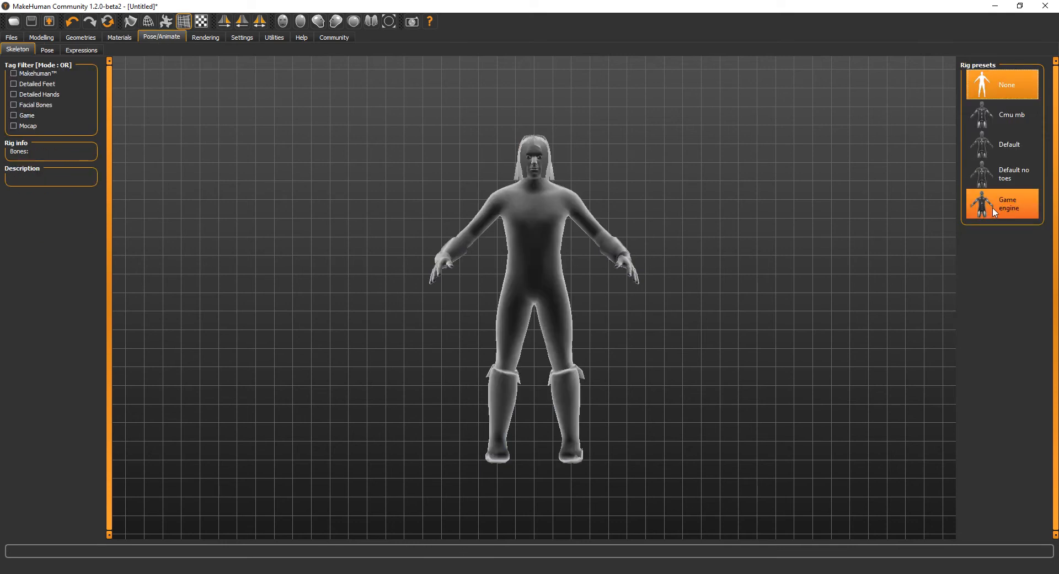
left_click(1013, 210)
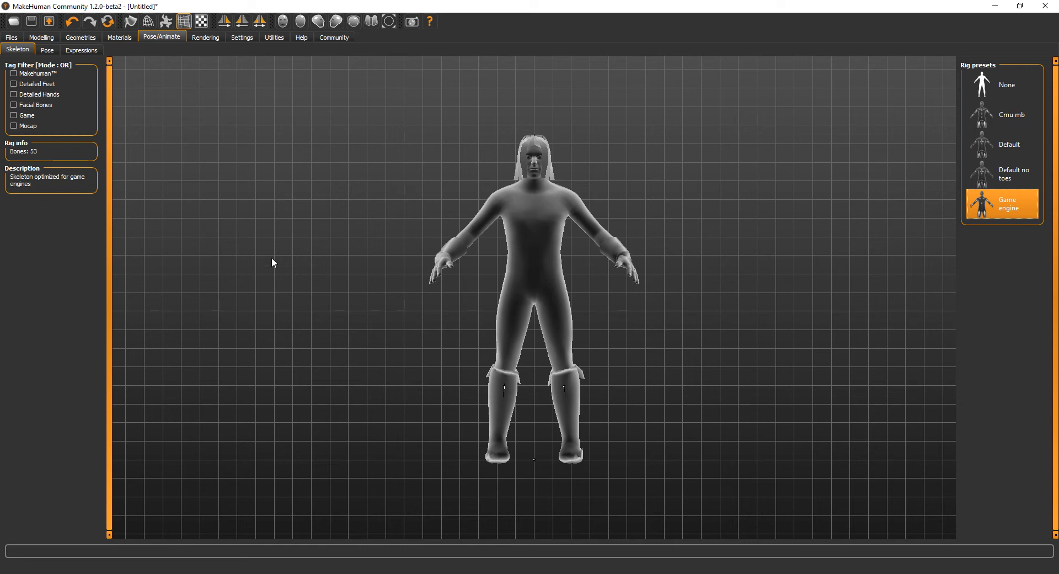
left_click(47, 49)
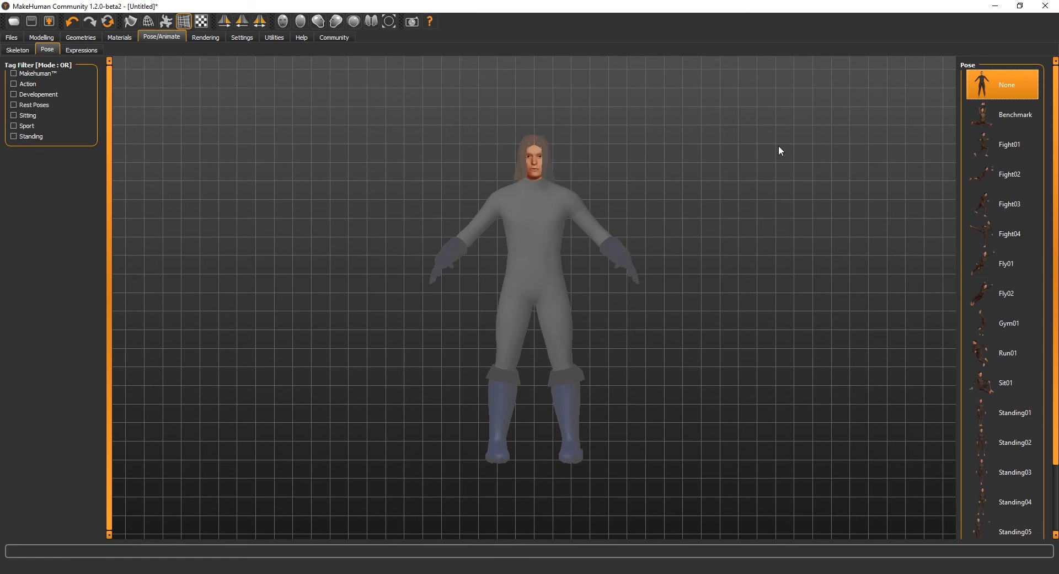
left_click(1010, 144)
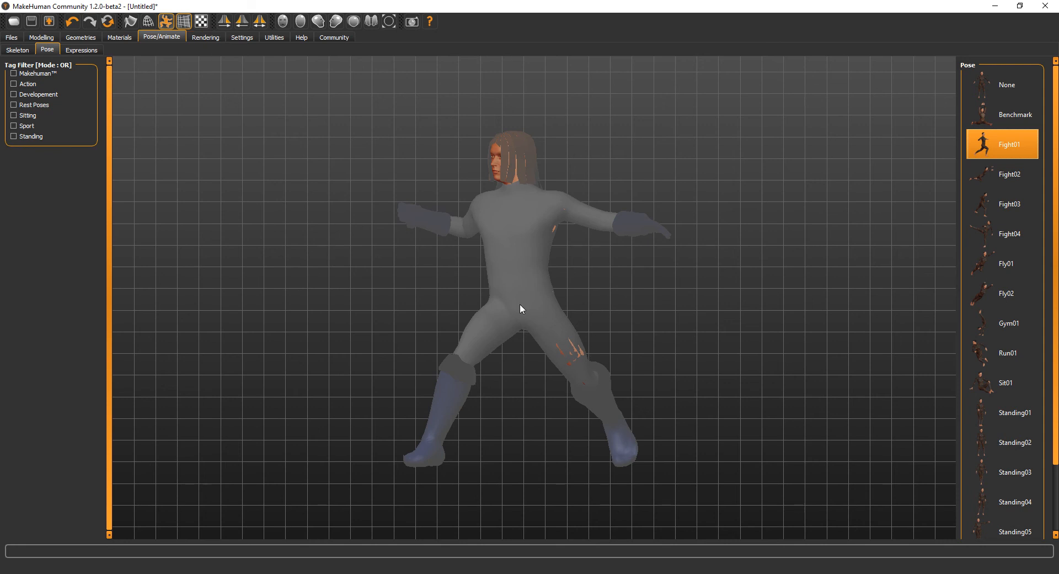
- Review the rendering options, general settings, application logs, community asset downloads and socket server options
left_click(205, 38)
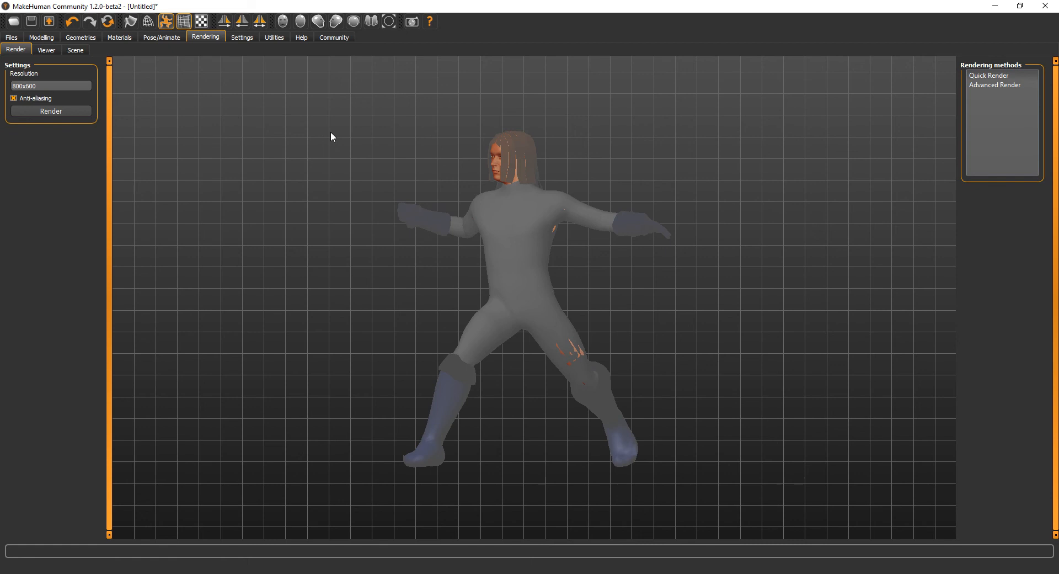
left_click(250, 38)
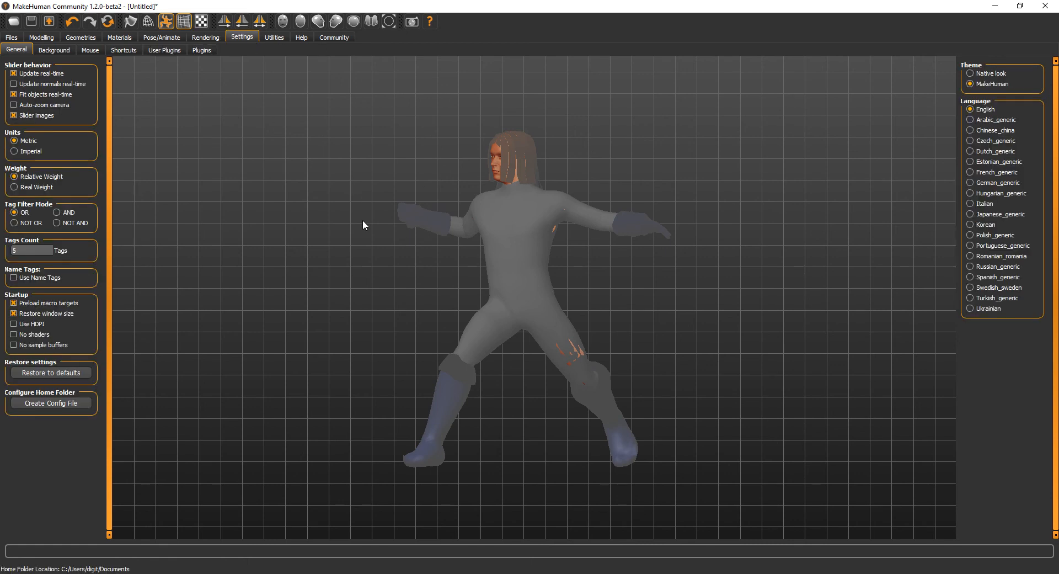
left_click(278, 37)
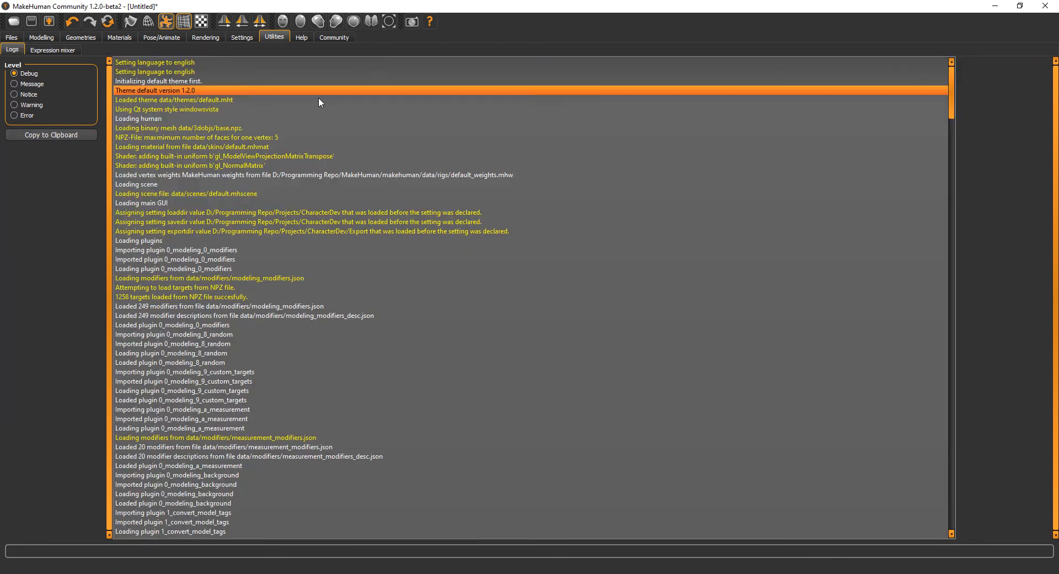
left_click(328, 37)
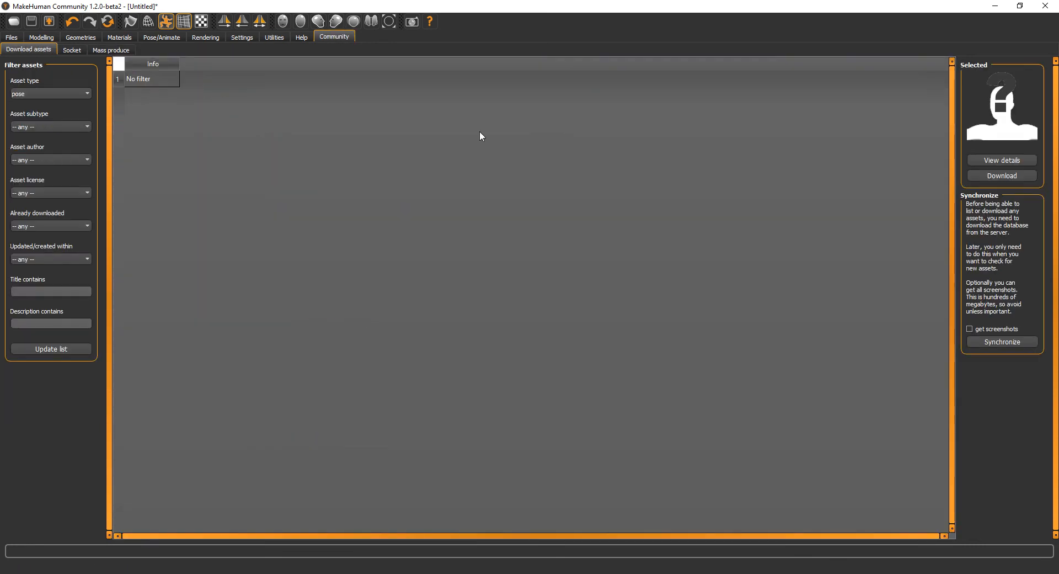
left_click(67, 51)
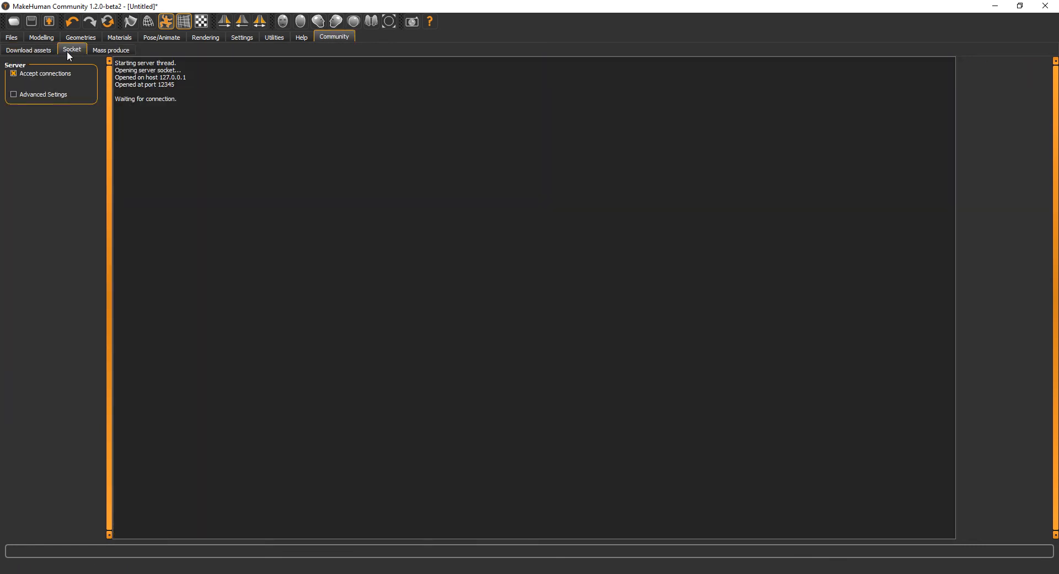